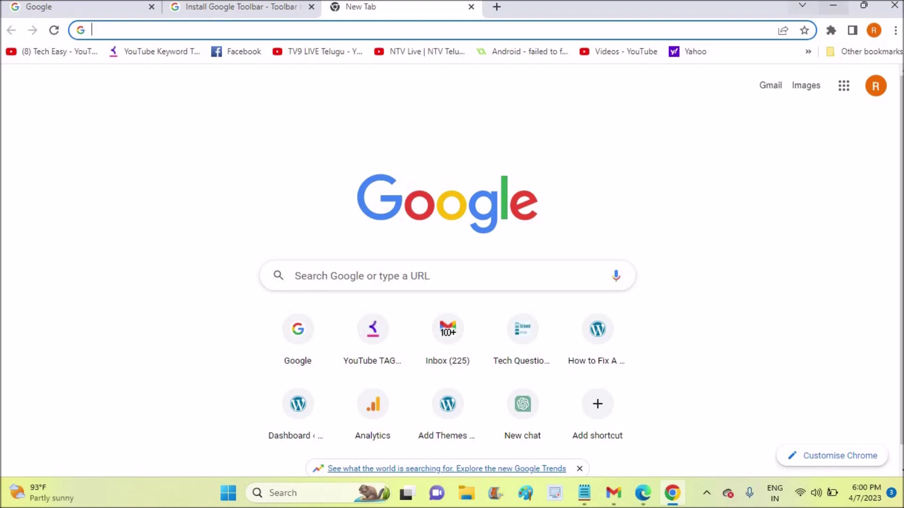
Highlight the Firefox-no-longer-supported sentence on the Install Google Toolbar help page, then return to the new tab.
click(833, 6)
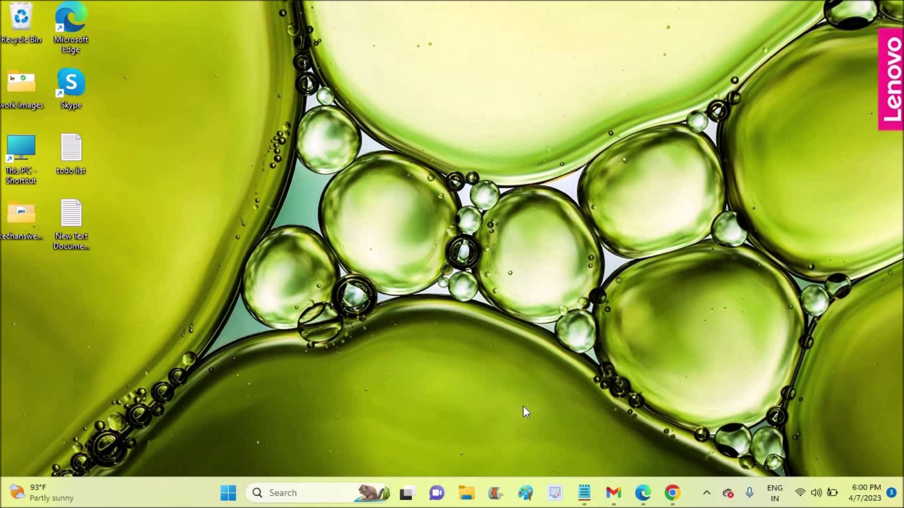
click(672, 493)
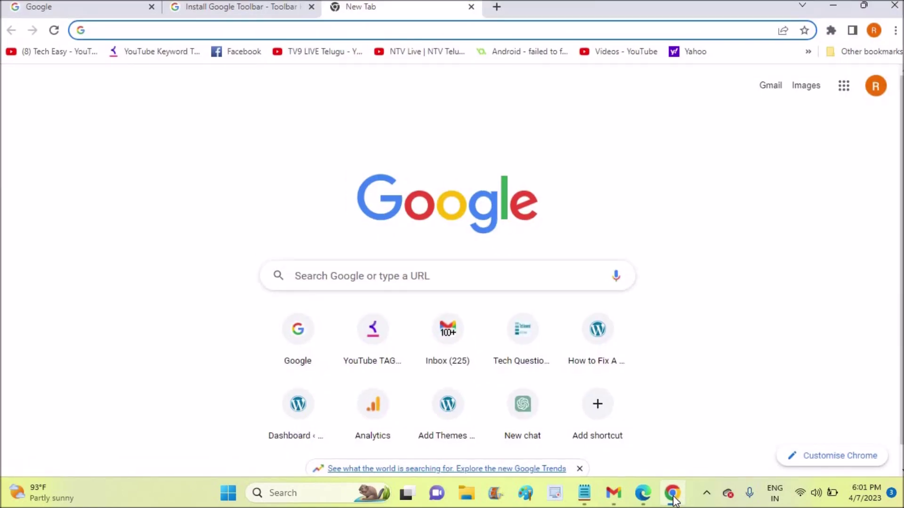
click(218, 7)
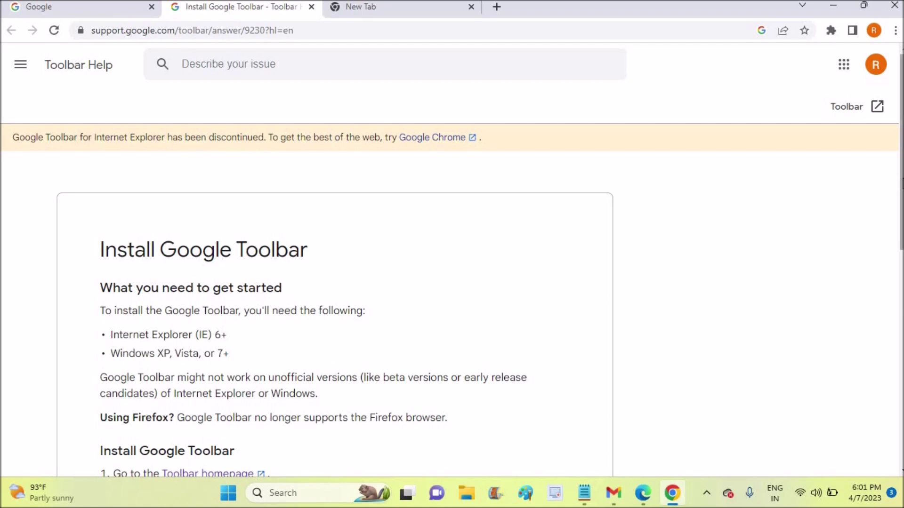
scroll(901, 182, down, 3)
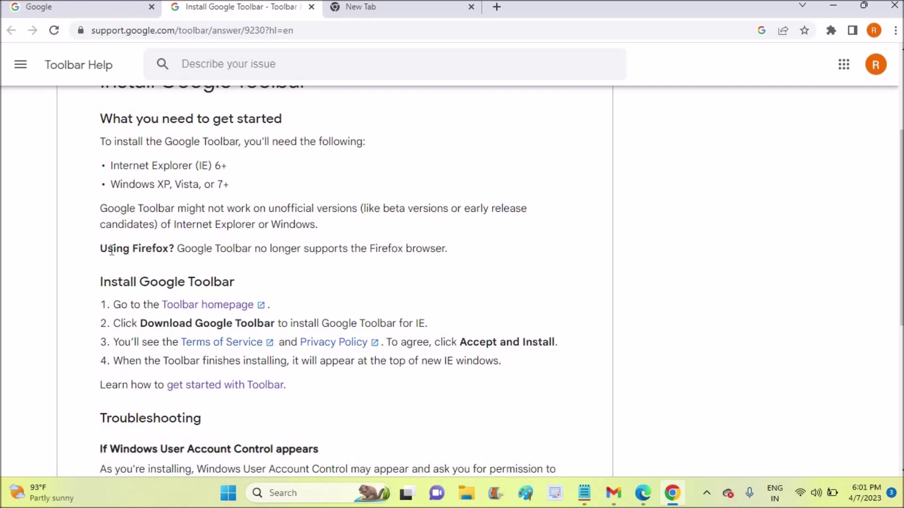
drag(111, 251, 455, 255)
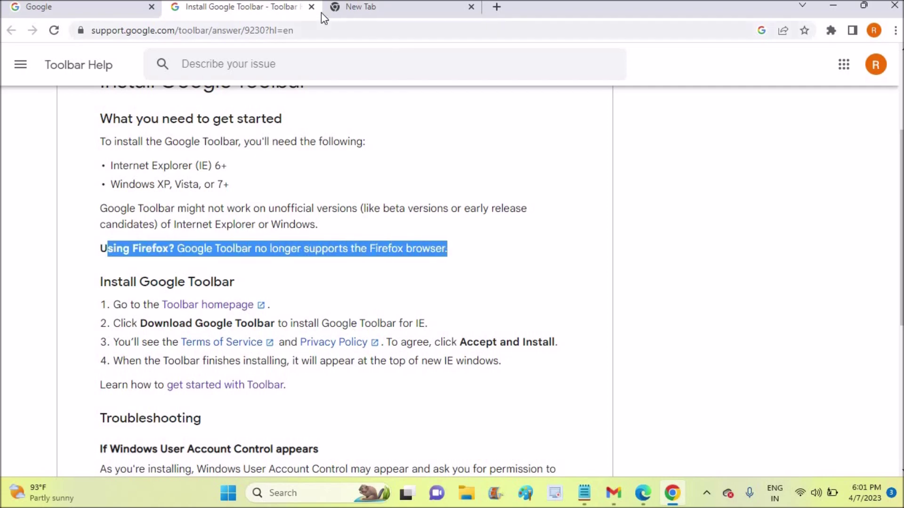
click(372, 13)
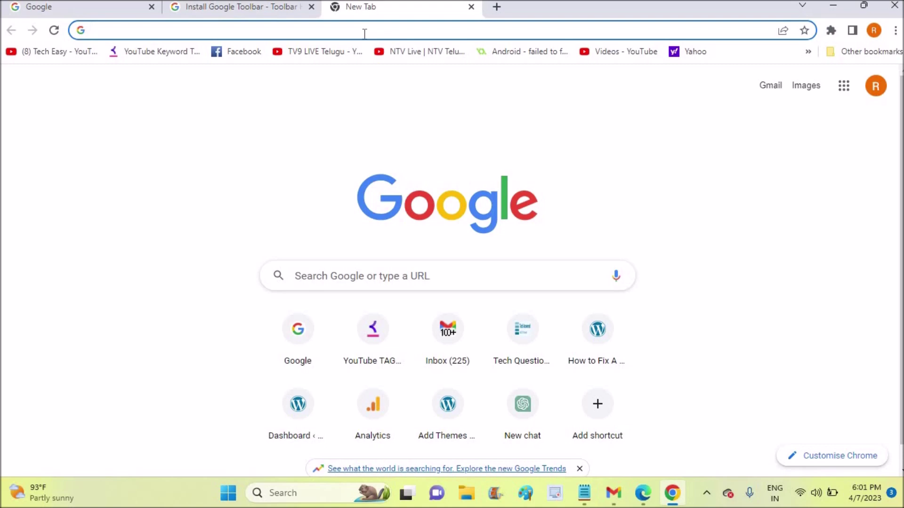
Load google.com in the new tab and bring up Chrome's main menu.
click(348, 28)
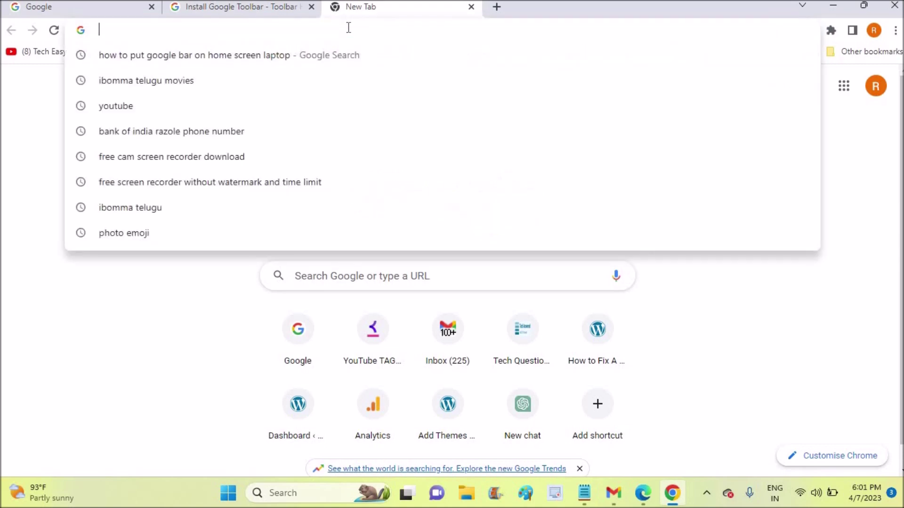
text(g)
key(Return)
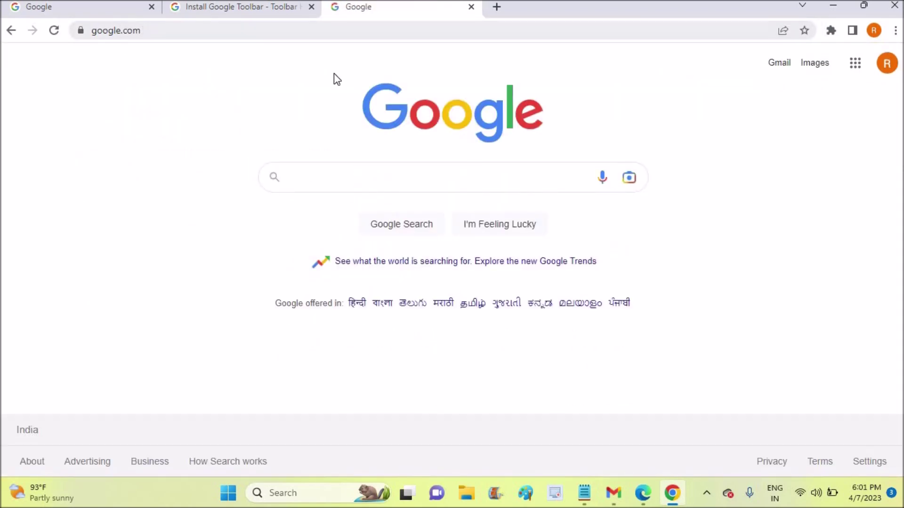
click(895, 31)
mouse_move(773, 222)
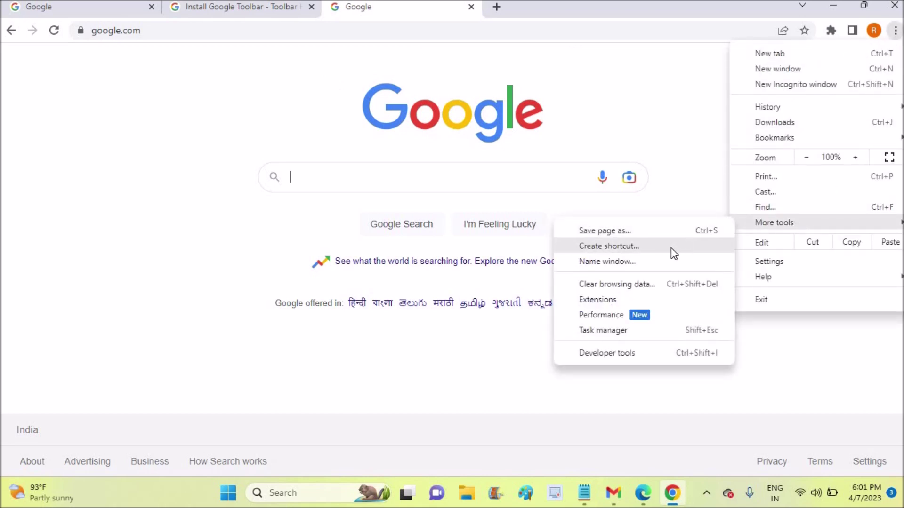
Create a google.com desktop shortcut named 'Google Bar', then minimise Chrome.
click(667, 249)
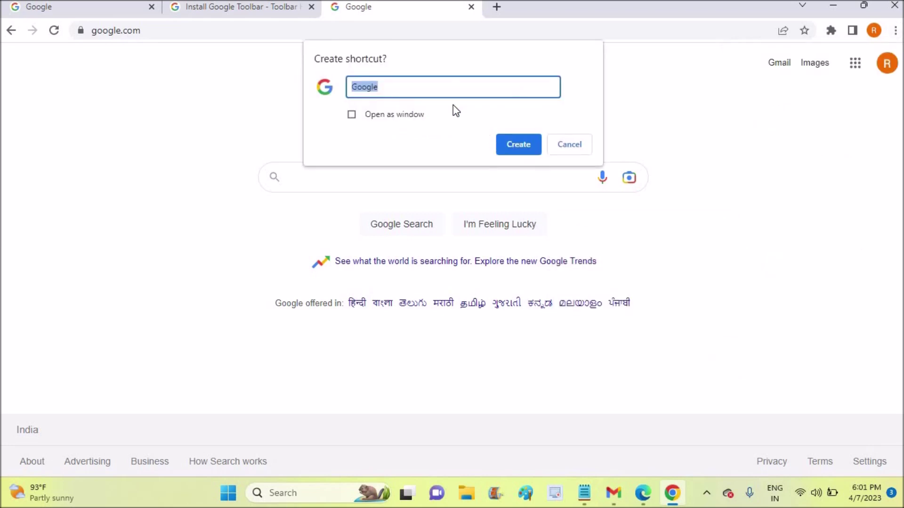
click(444, 92)
text(Bar)
click(518, 145)
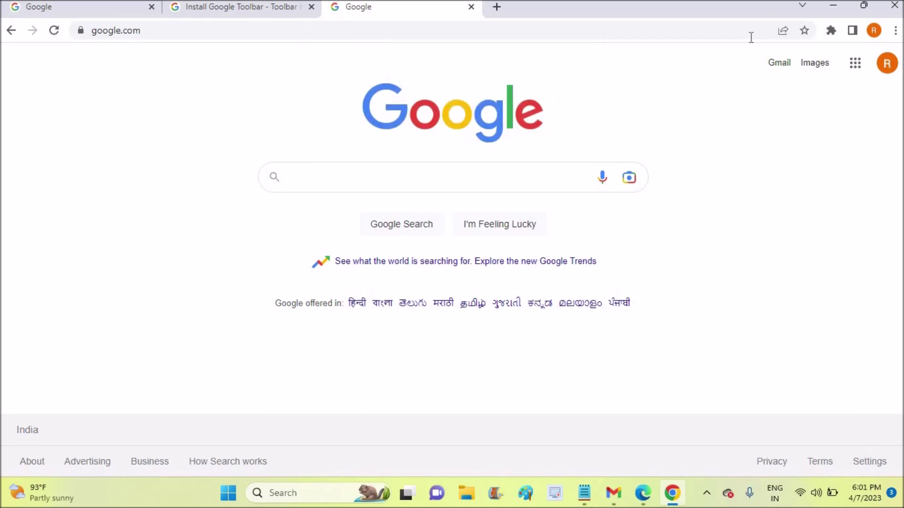
click(832, 7)
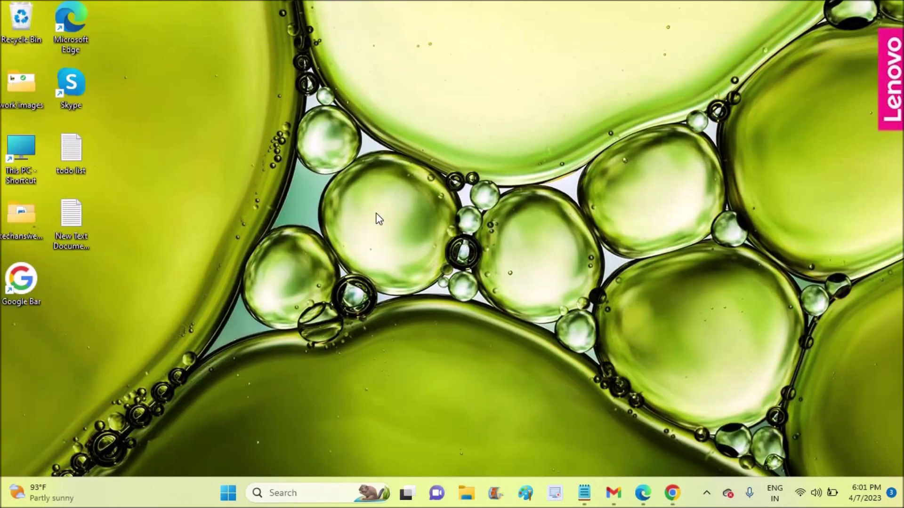
Place the Google Bar icon at the desktop's top centre and confirm it opens google.com in Chrome.
drag(20, 287, 328, 217)
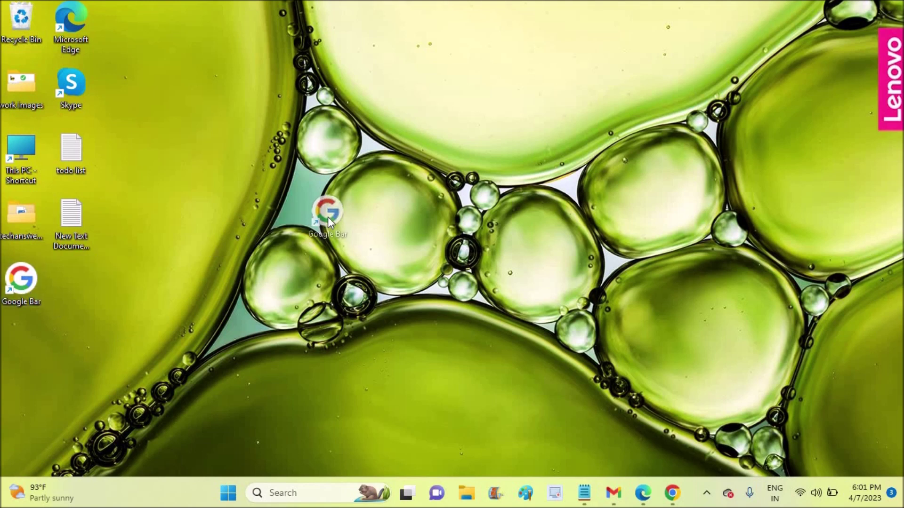
drag(437, 89, 429, 89)
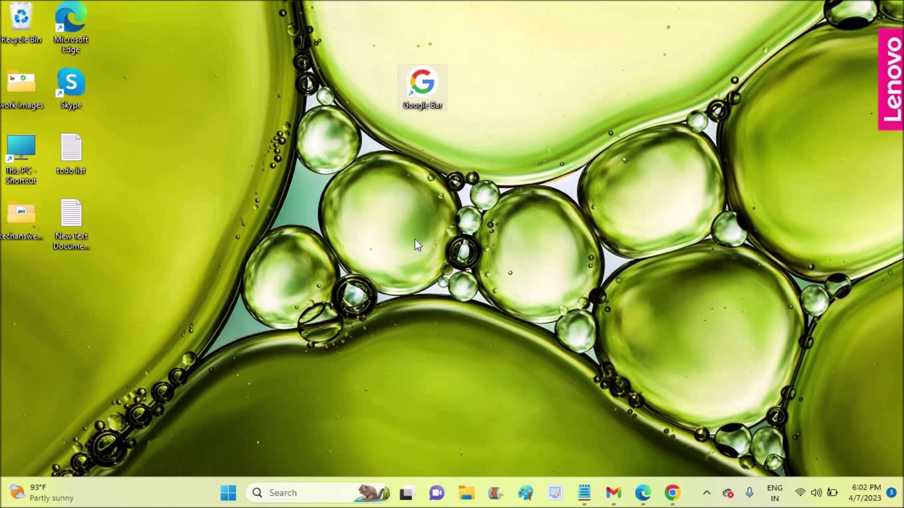
double_click(425, 87)
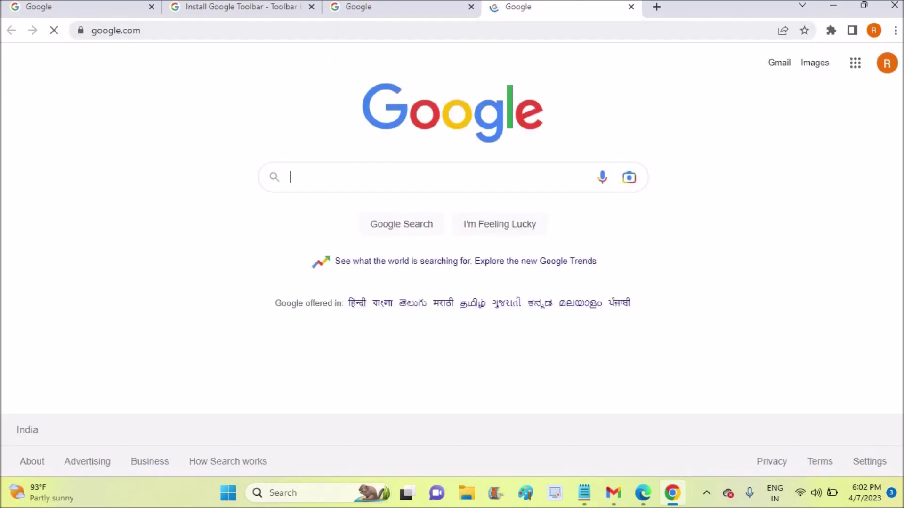
click(833, 6)
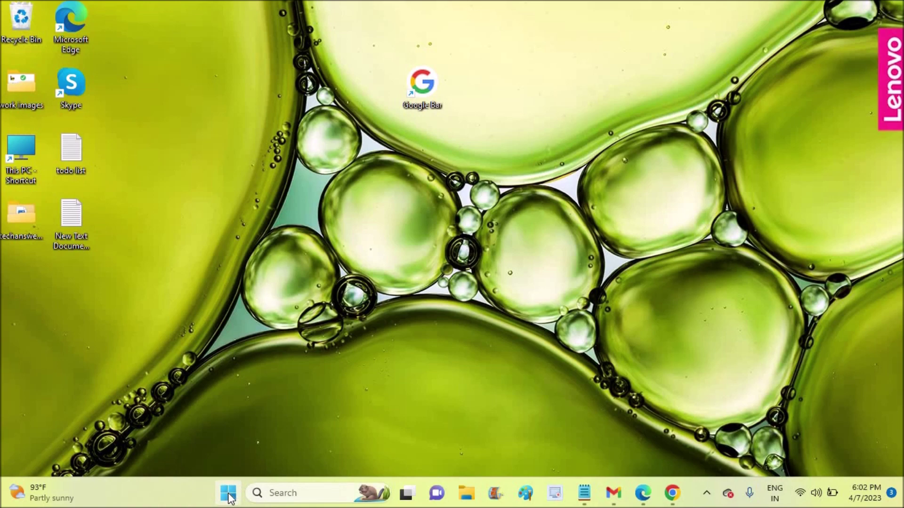
click(229, 497)
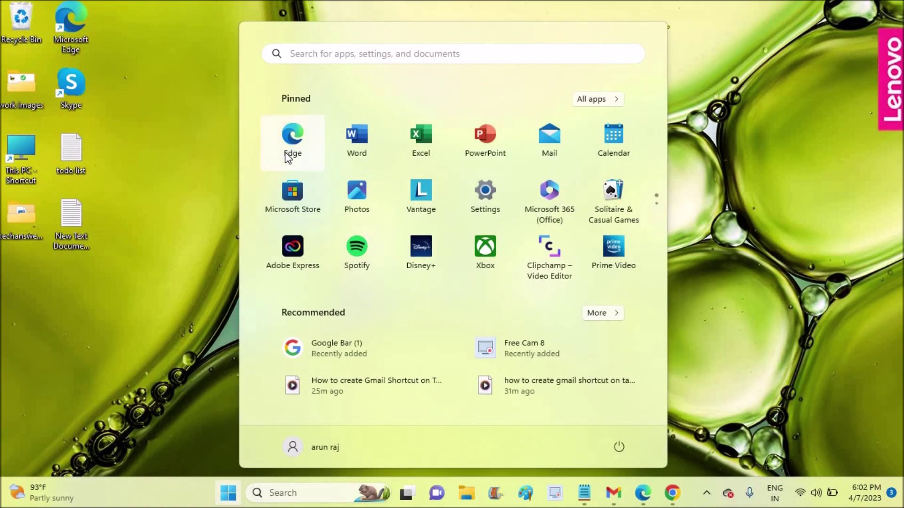
Launch Microsoft Edge maximised with google.com loaded.
click(286, 157)
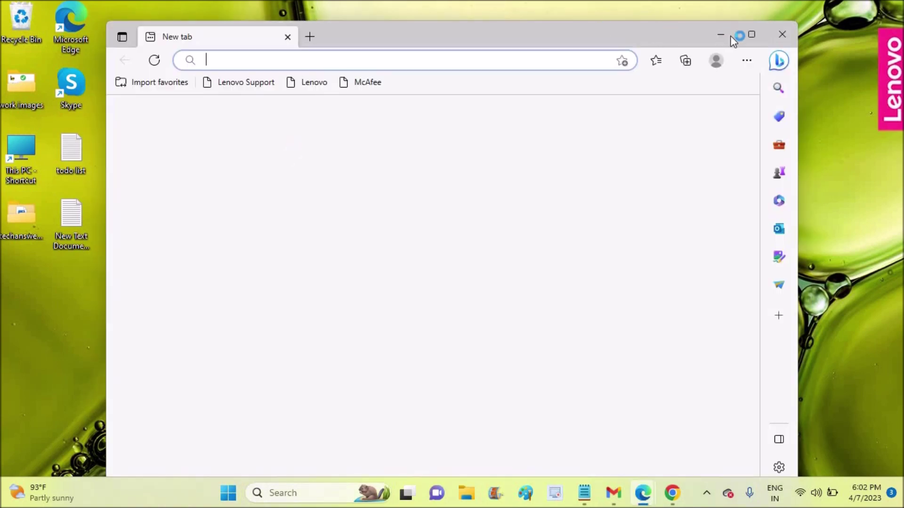
click(751, 35)
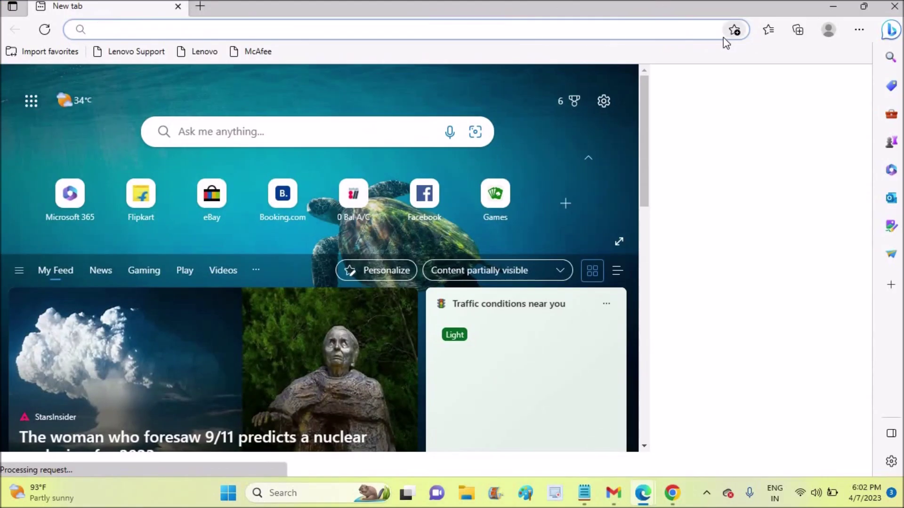
text(google.com)
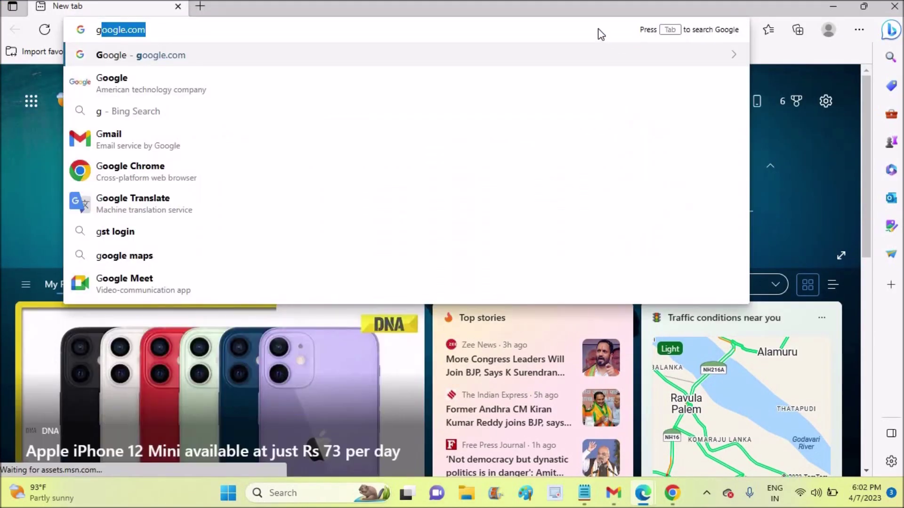
key(Return)
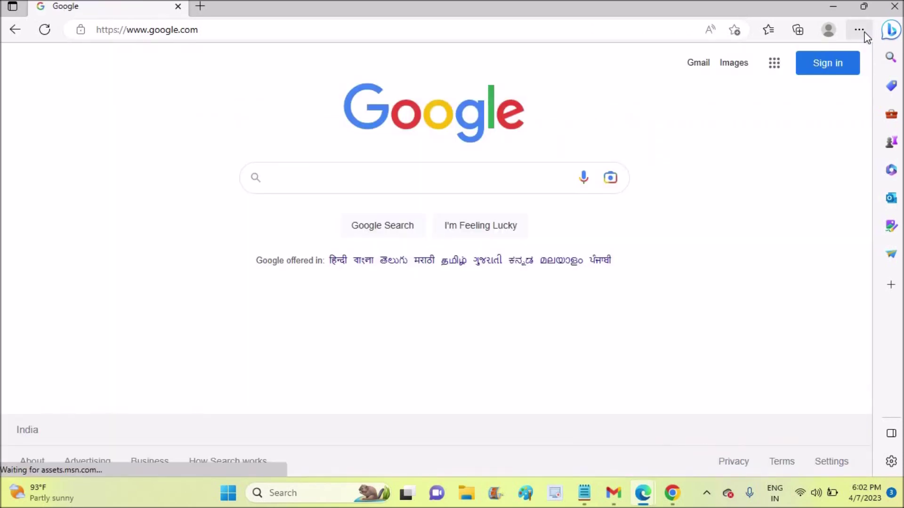
click(859, 29)
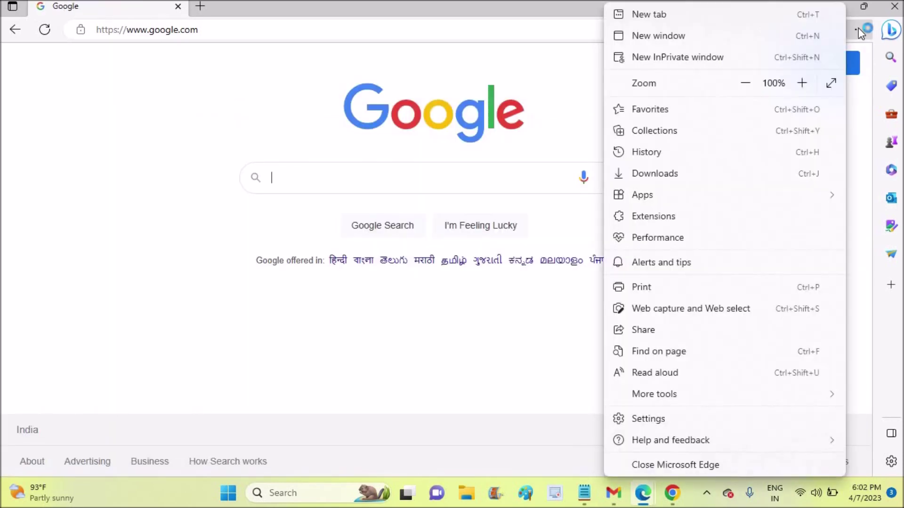
Pin google.com to the taskbar from Edge's More tools menu, then close Edge.
click(649, 391)
click(480, 356)
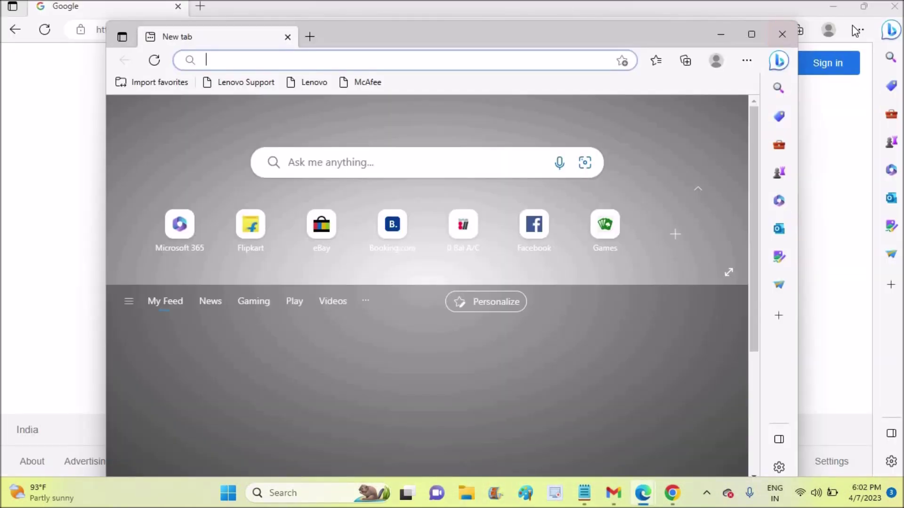
click(856, 31)
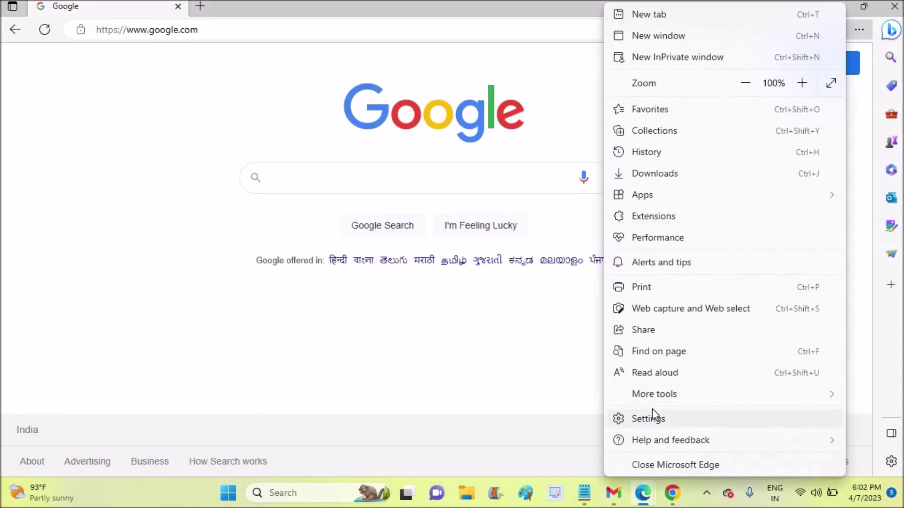
click(643, 395)
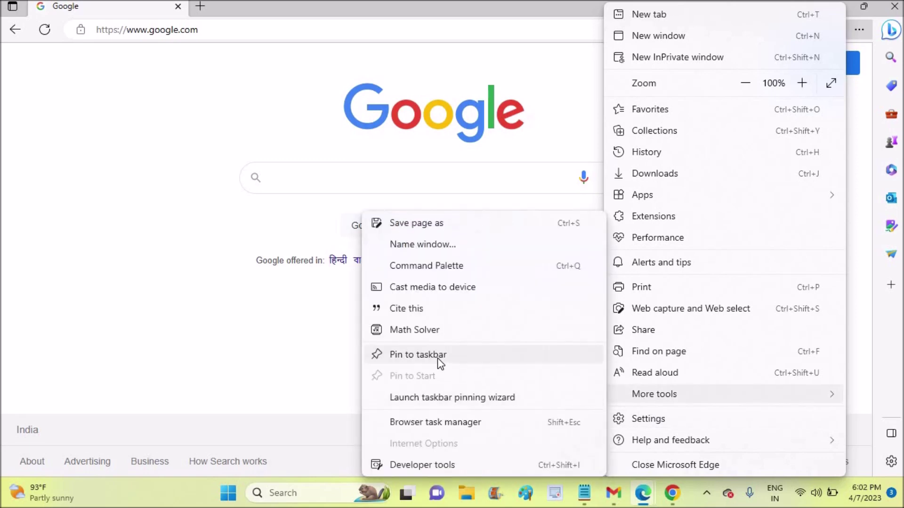
click(438, 359)
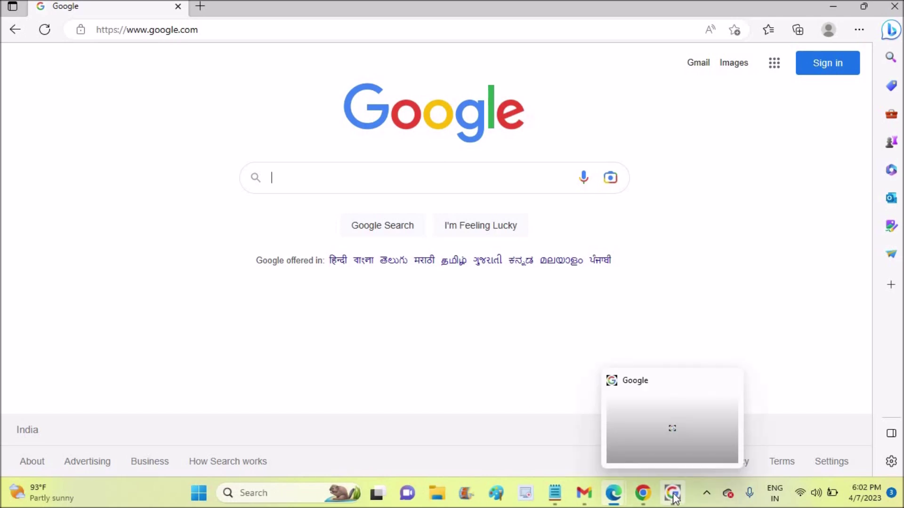
click(891, 7)
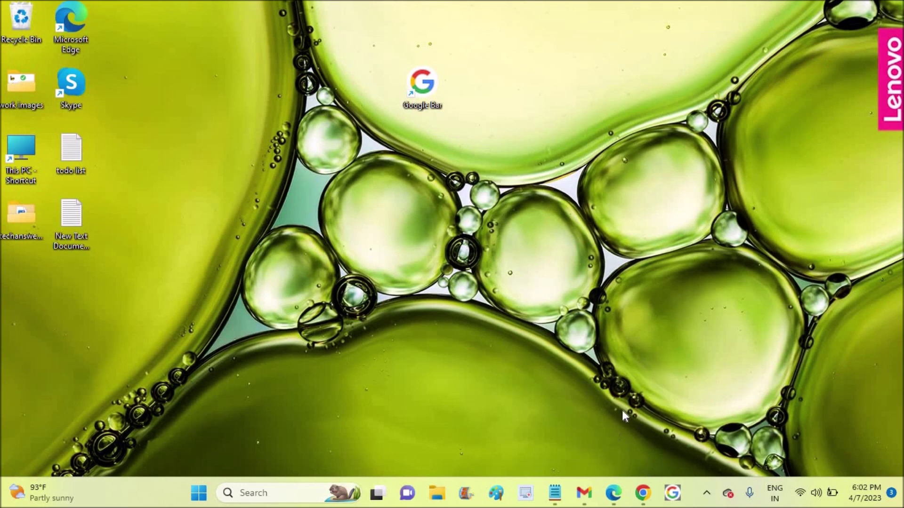
Open google.com from the new Google taskbar pin, then minimise Edge.
click(672, 494)
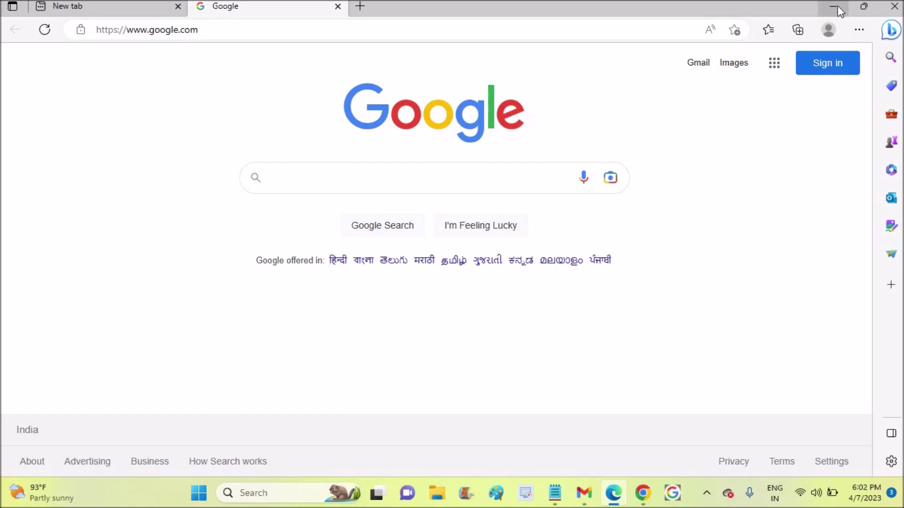
click(834, 8)
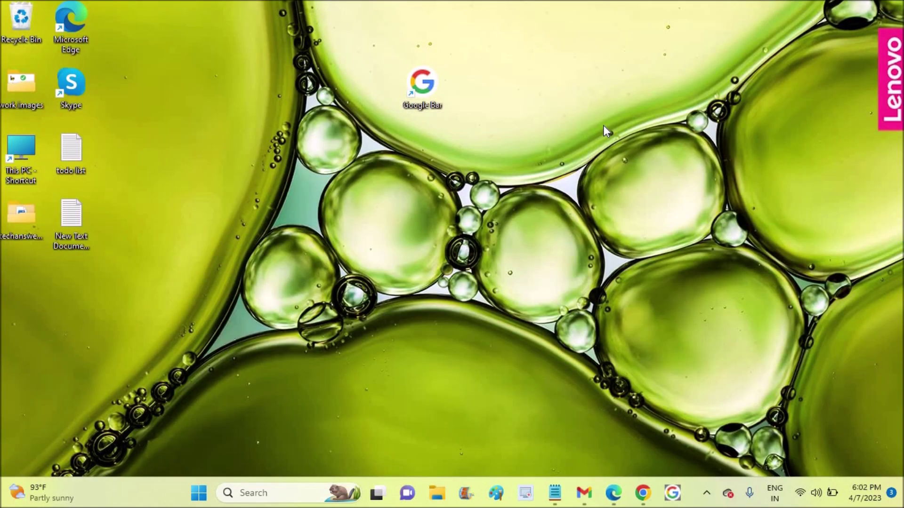